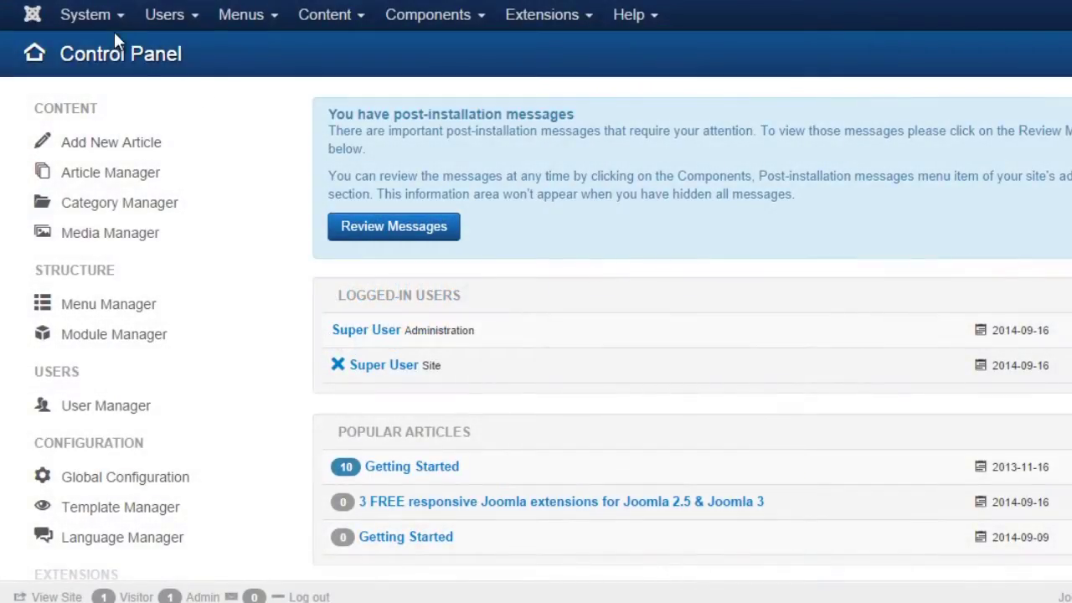
In System > Global Configuration, set Default Editor to Editor - TinyMCE and save
{"action": "left_click", "coordinate": [104, 19]}
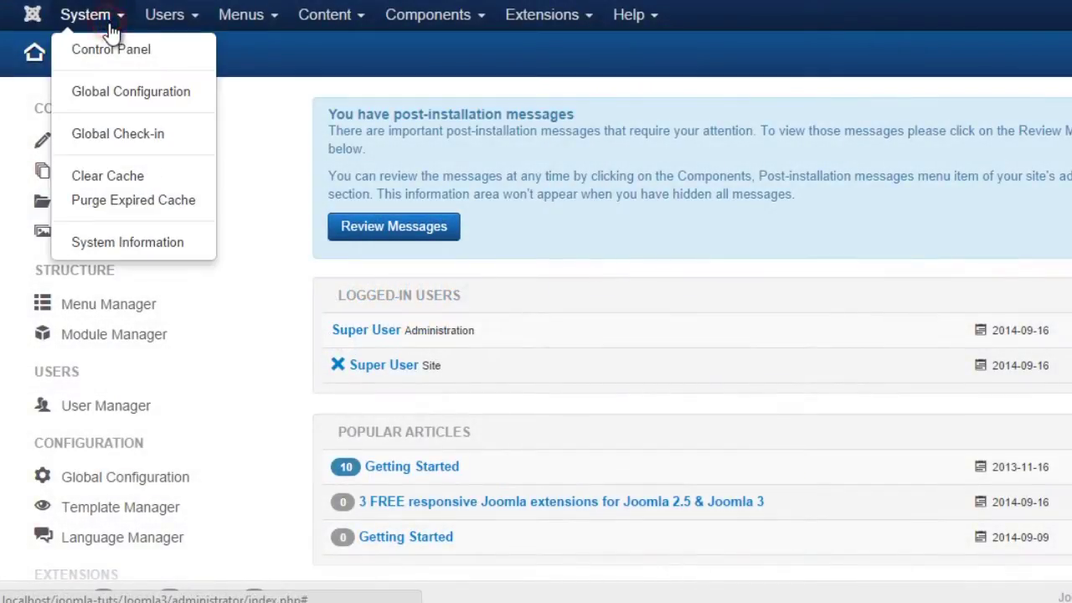
{"action": "left_click", "coordinate": [120, 92]}
{"action": "scroll", "coordinate": [536, 335], "scroll_direction": "down", "scroll_amount": 1}
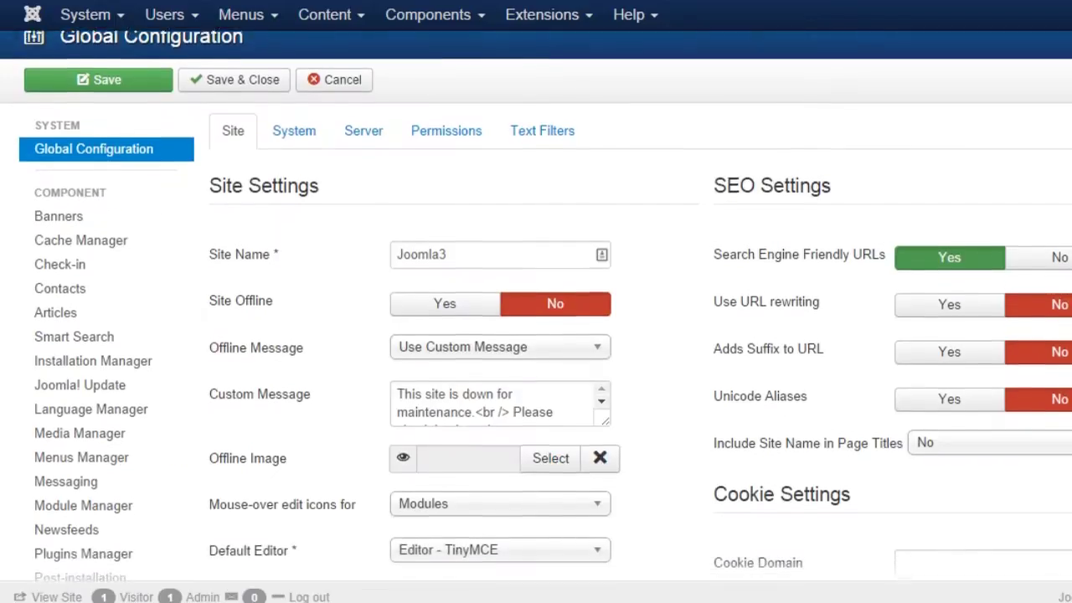
{"action": "scroll", "coordinate": [536, 334], "scroll_direction": "down", "scroll_amount": 3}
{"action": "scroll", "coordinate": [536, 335], "scroll_direction": "down", "scroll_amount": 2}
{"action": "scroll", "coordinate": [536, 335], "scroll_direction": "down", "scroll_amount": 2}
{"action": "scroll", "coordinate": [535, 335], "scroll_direction": "down", "scroll_amount": 1}
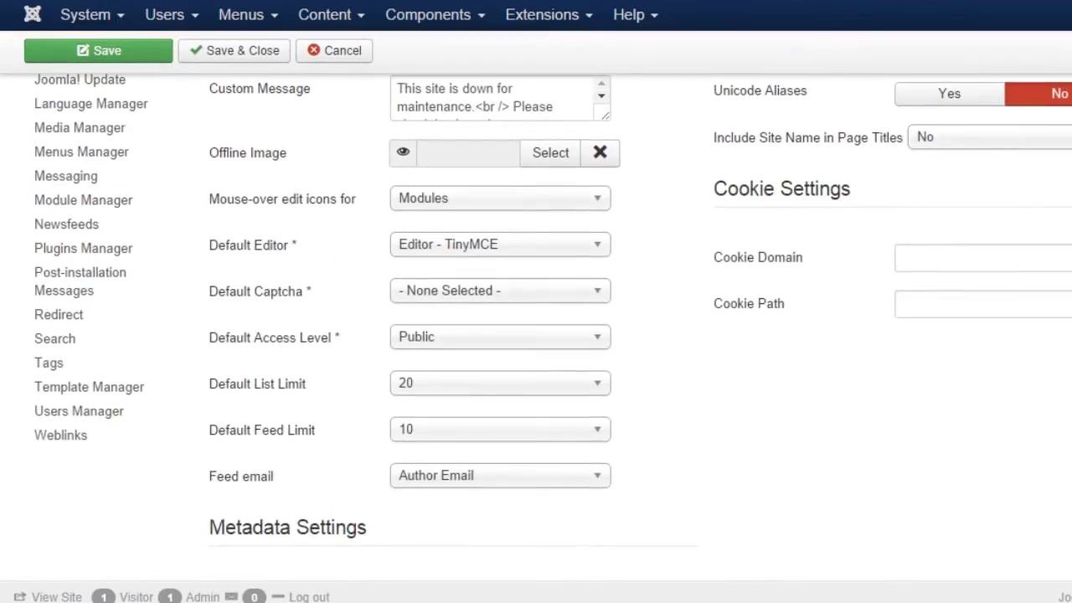
{"action": "left_click", "coordinate": [466, 253]}
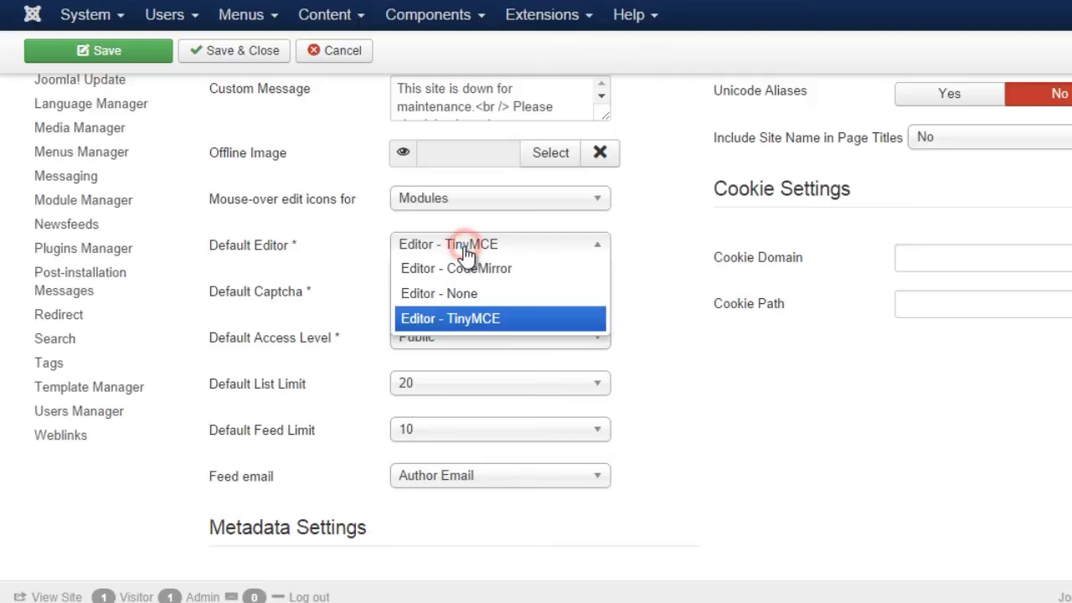
{"action": "left_click", "coordinate": [463, 320]}
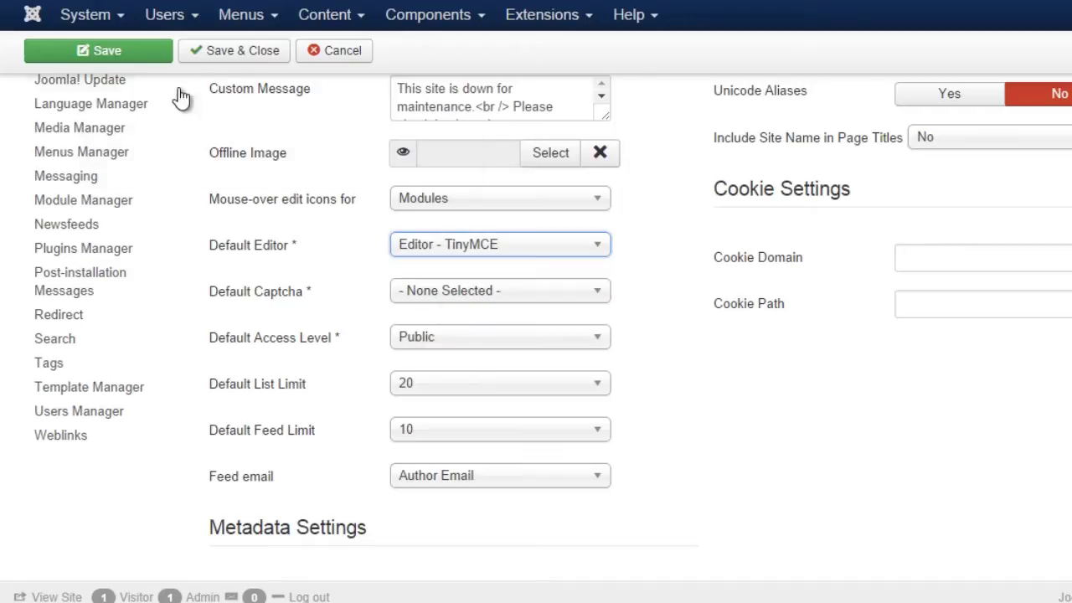
{"action": "left_click", "coordinate": [146, 52]}
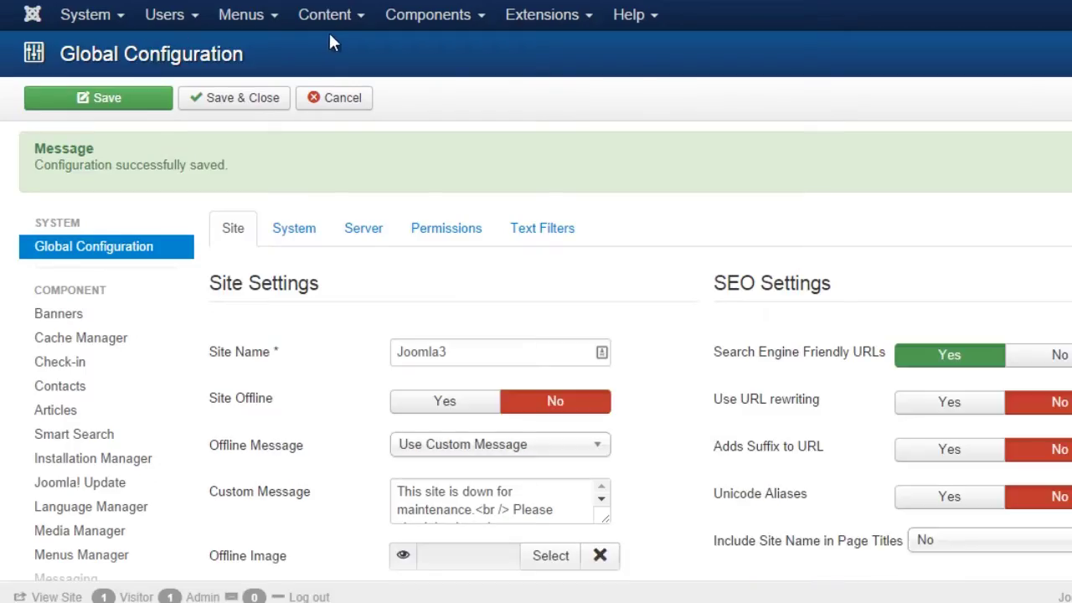
Open the Getting Started article from the Article Manager for editing
{"action": "left_click", "coordinate": [341, 21]}
{"action": "mouse_move", "coordinate": [354, 49]}
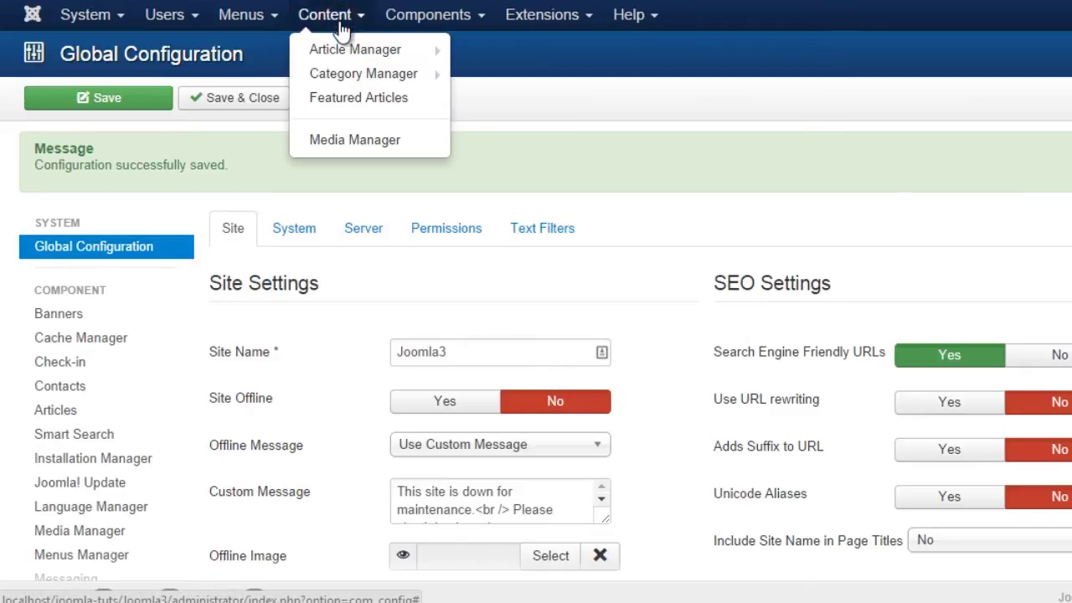
{"action": "left_click", "coordinate": [336, 50]}
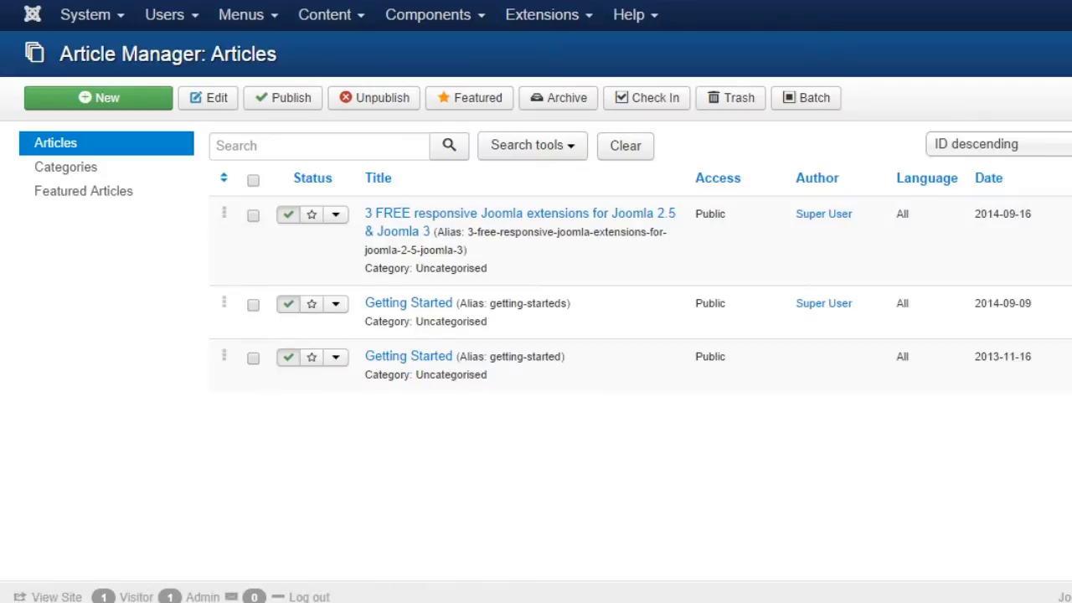
{"action": "left_click", "coordinate": [402, 308]}
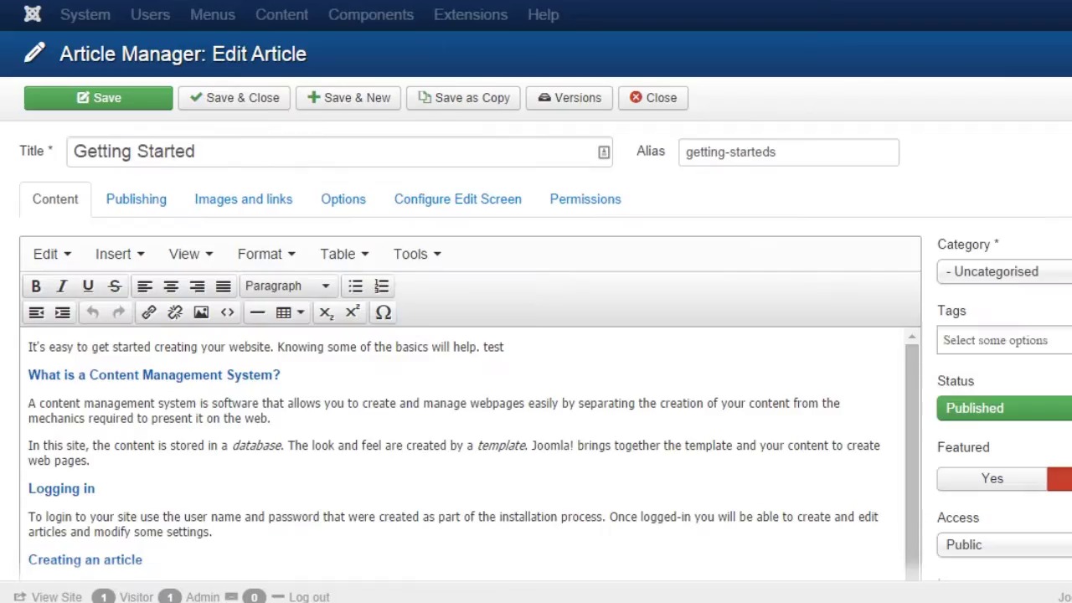
{"action": "scroll", "coordinate": [536, 335], "scroll_direction": "down", "scroll_amount": 3}
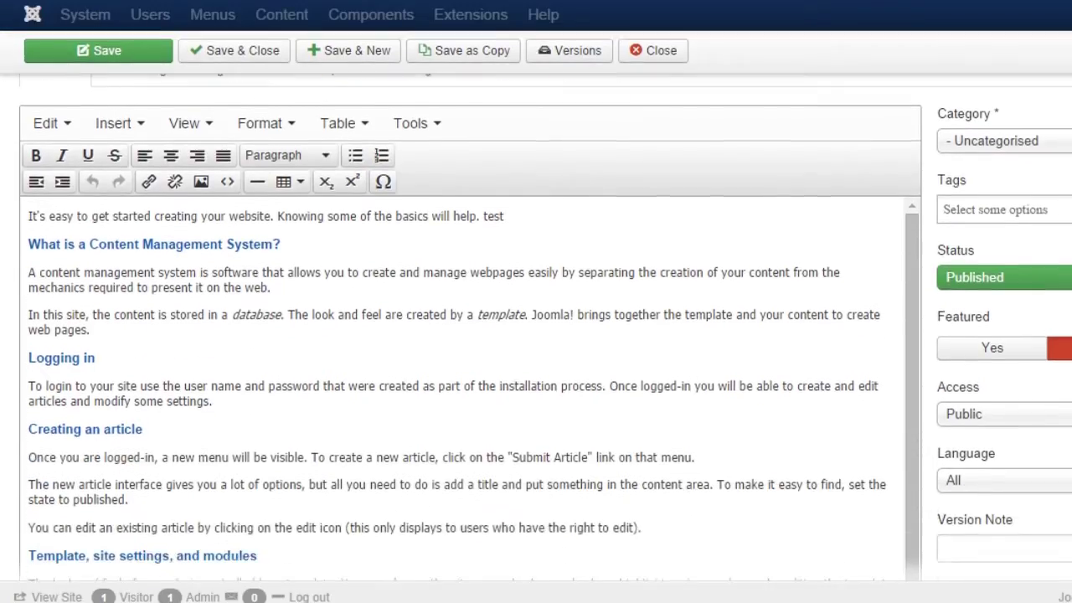
{"action": "left_click", "coordinate": [384, 300]}
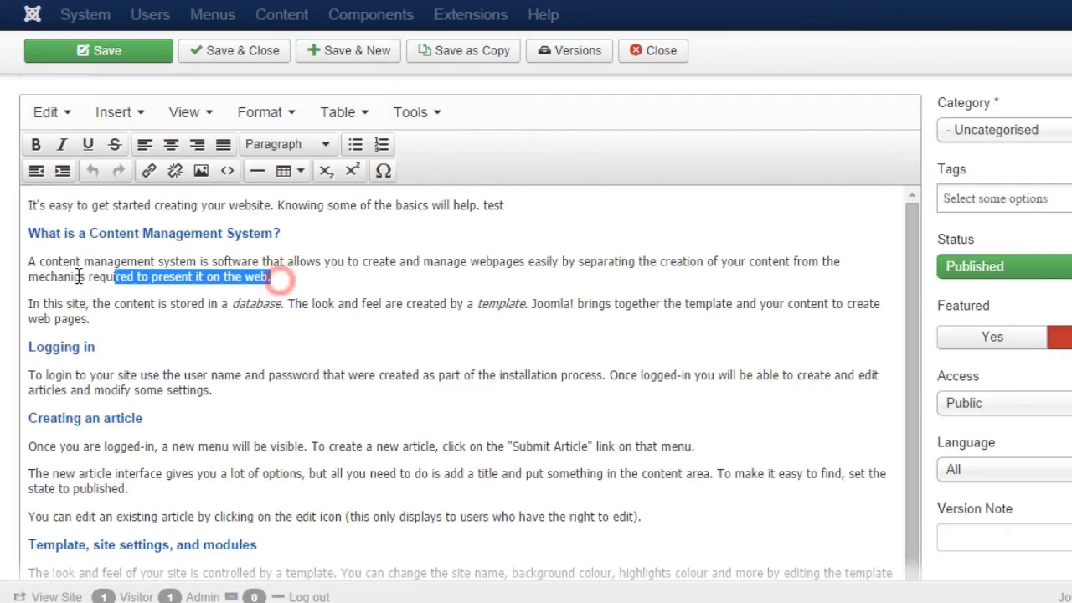
Italicise the content-management paragraph and link it to joomlart.com
{"action": "left_click_drag", "start_coordinate": [279, 280], "coordinate": [22, 262]}
{"action": "left_click", "coordinate": [61, 151]}
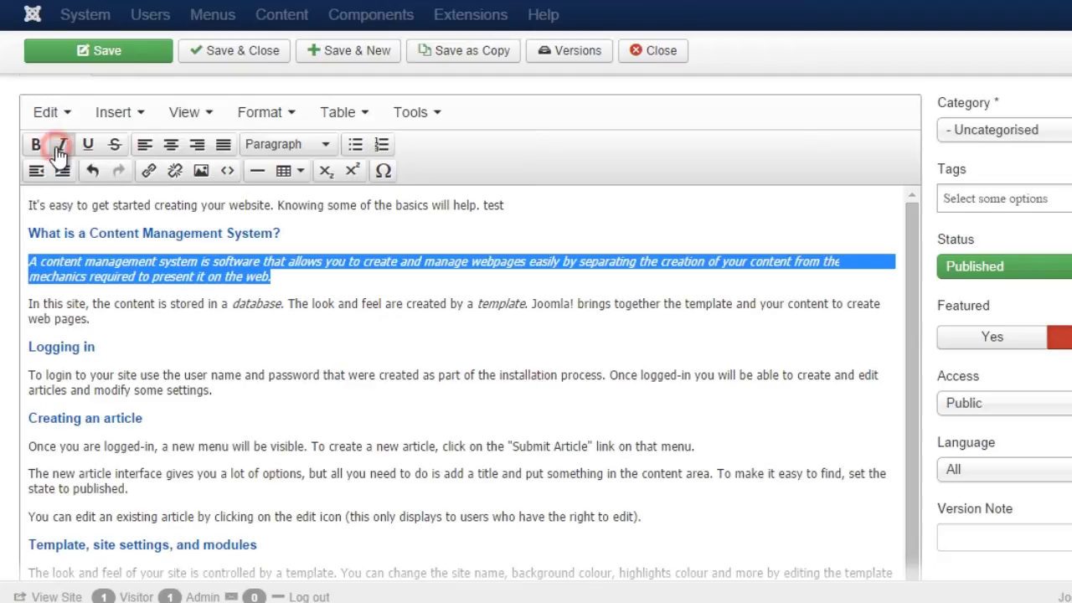
{"action": "left_click", "coordinate": [149, 172]}
{"action": "type", "text": "joomlart.com"}
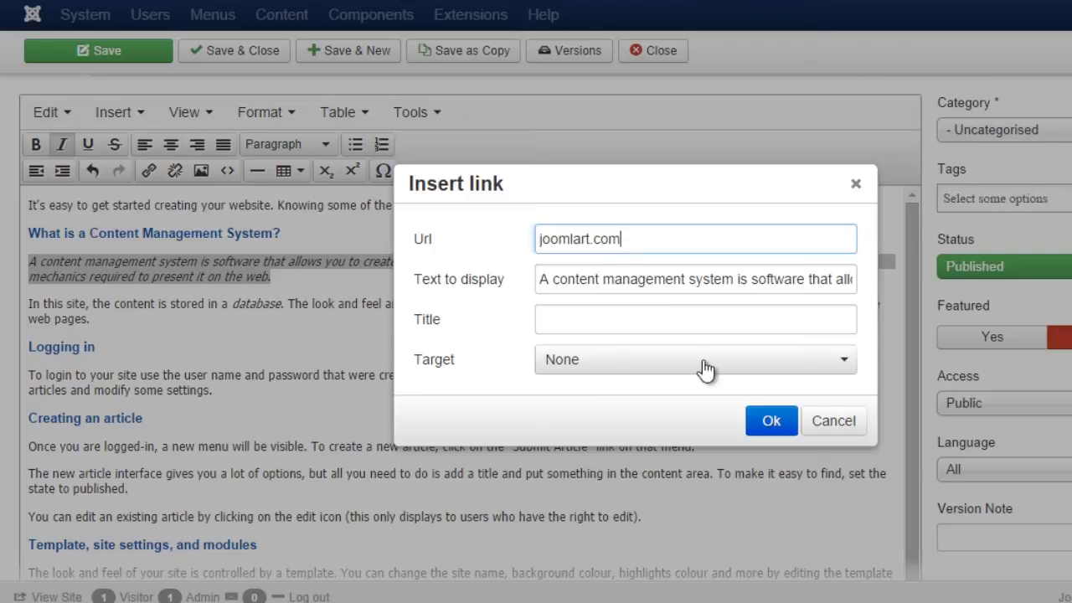
{"action": "left_click", "coordinate": [770, 420]}
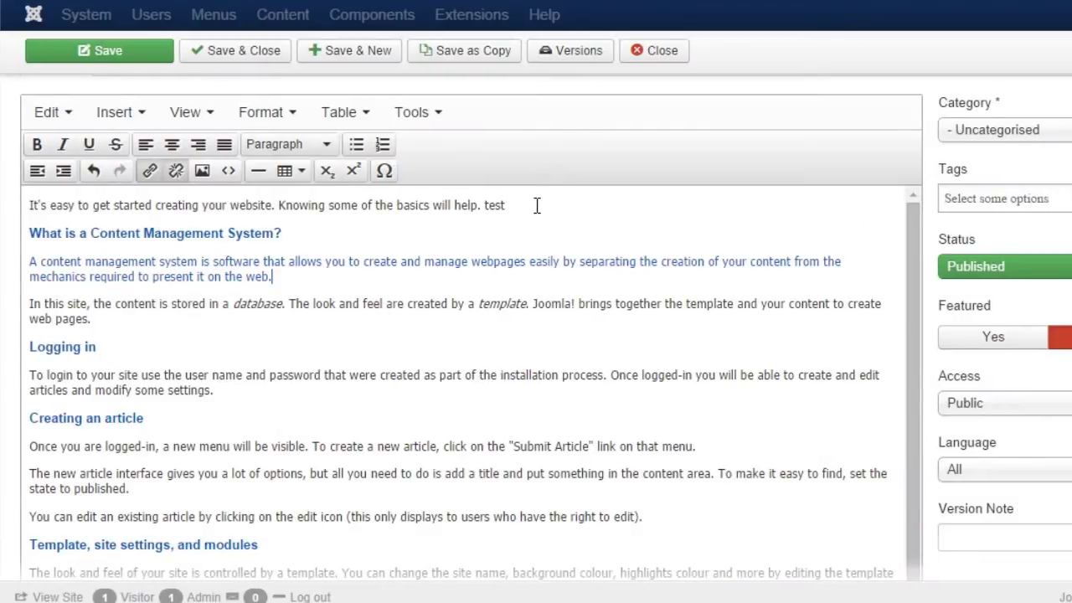
Add an empty paragraph after the article's intro line
{"action": "left_click", "coordinate": [534, 205]}
{"action": "key", "text": "Return"}
{"action": "left_click", "coordinate": [339, 112]}
{"action": "mouse_move", "coordinate": [382, 149]}
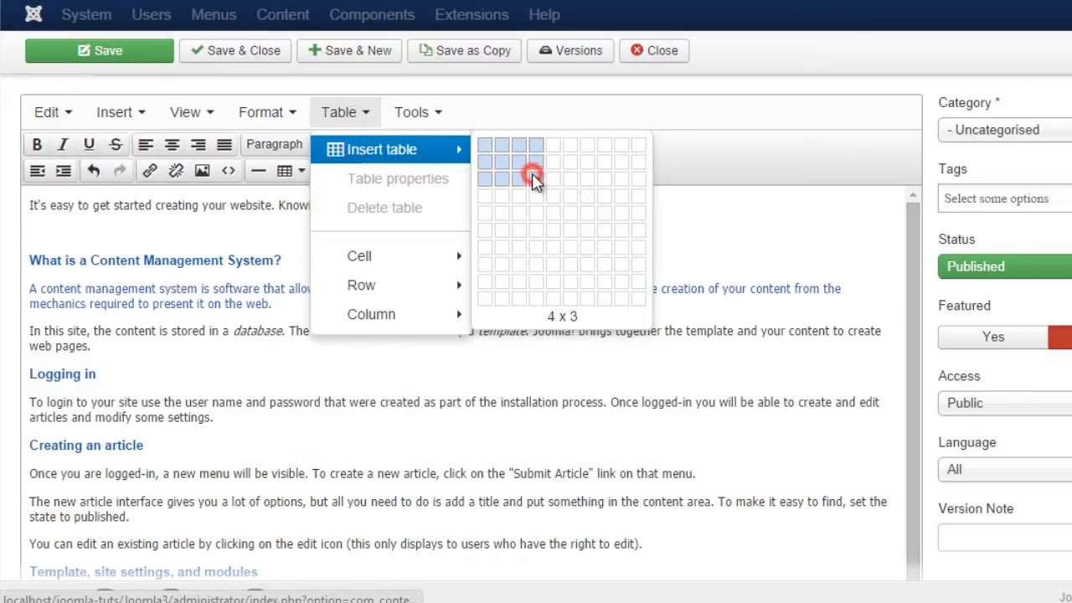
Insert an empty 4×3 table and widen it to about 799 px
{"action": "left_click", "coordinate": [534, 174]}
{"action": "left_click_drag", "start_coordinate": [58, 292], "coordinate": [825, 294]}
{"action": "left_click", "coordinate": [617, 308]}
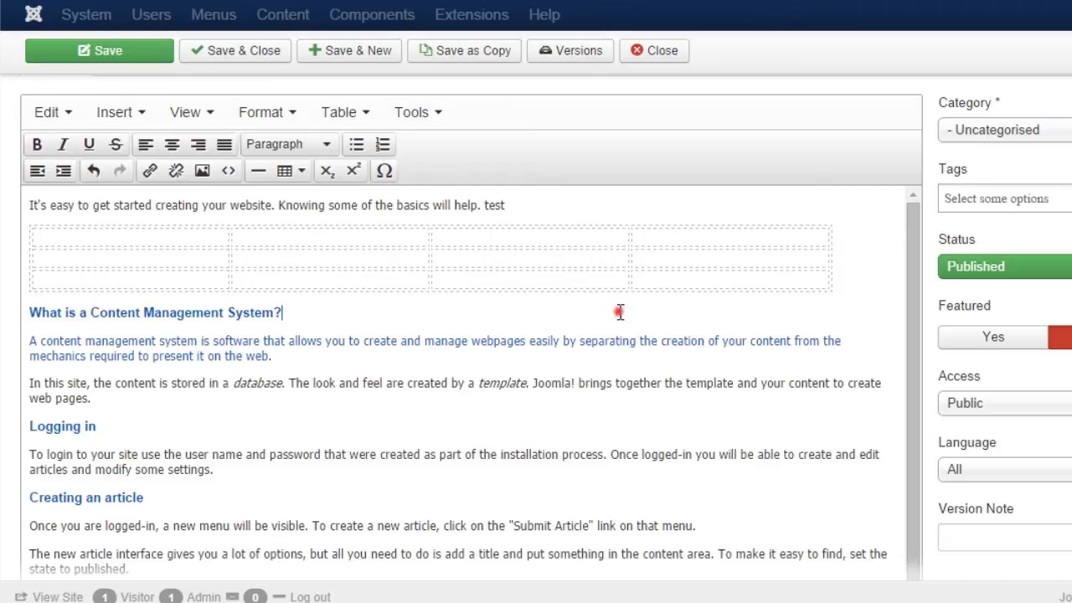
Review the article's HTML in Tools > Source code, then close it
{"action": "left_click", "coordinate": [421, 114]}
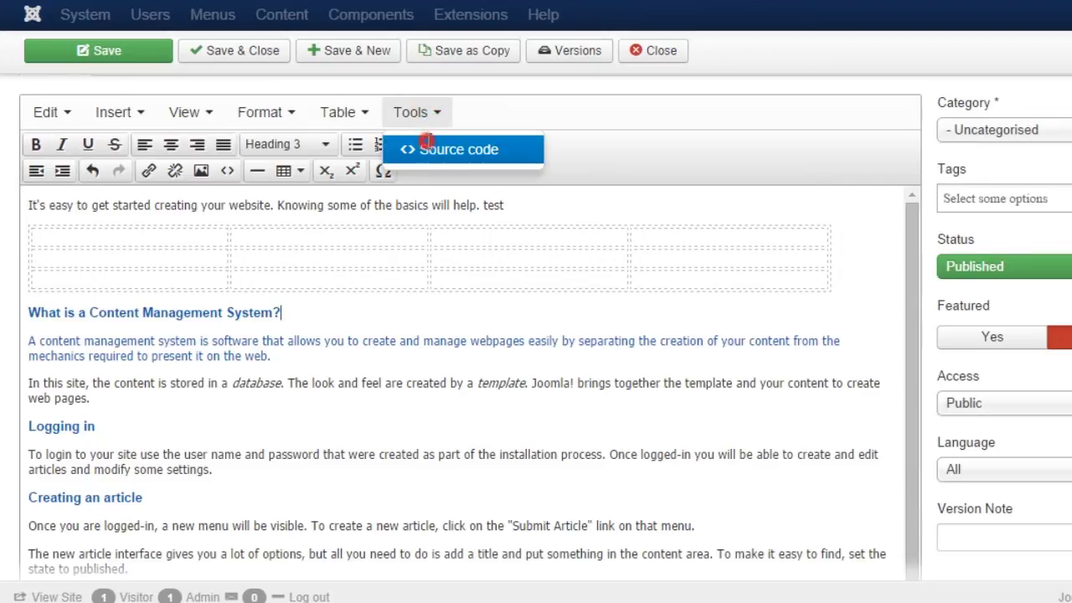
{"action": "left_click", "coordinate": [427, 149]}
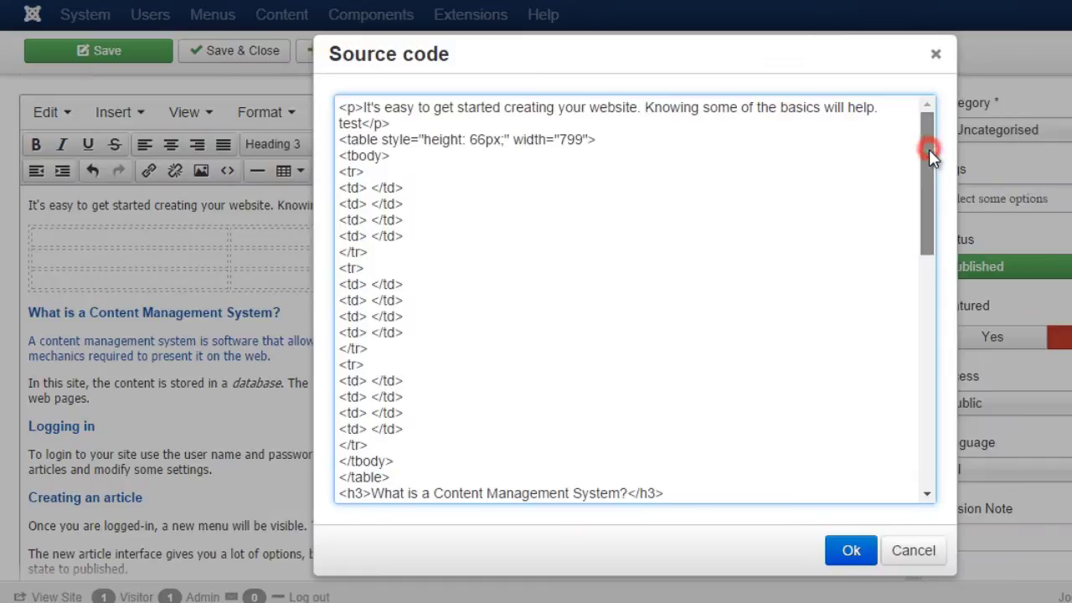
{"action": "left_click_drag", "start_coordinate": [929, 149], "coordinate": [874, 469]}
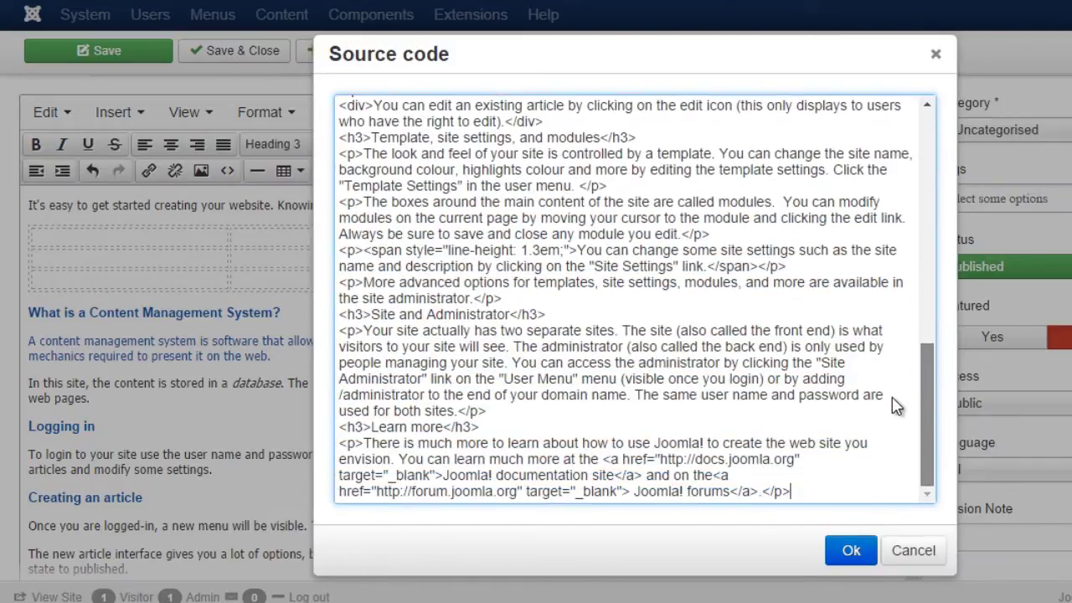
{"action": "left_click", "coordinate": [851, 550]}
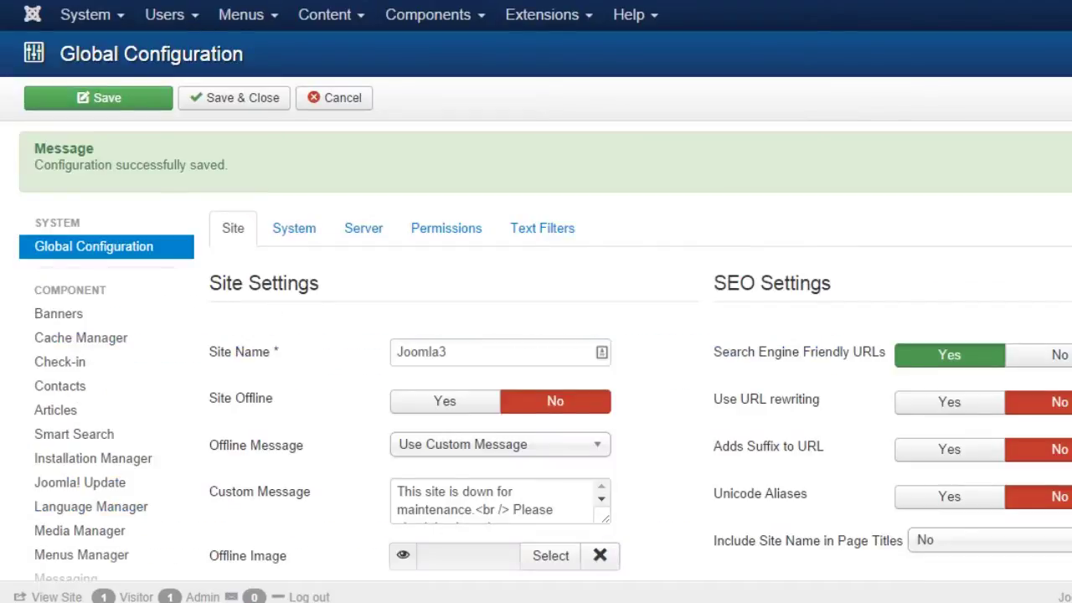
Switch Default Editor to Editor - CodeMirror and save the Global Configuration
{"action": "scroll", "coordinate": [519, 318], "scroll_direction": "down", "scroll_amount": 4}
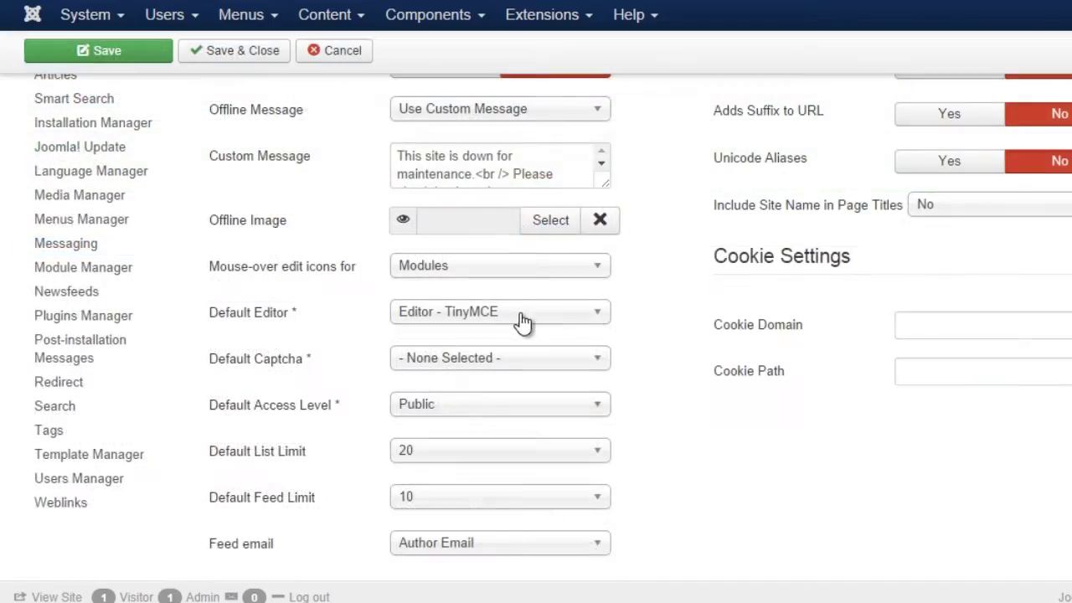
{"action": "left_click", "coordinate": [516, 310]}
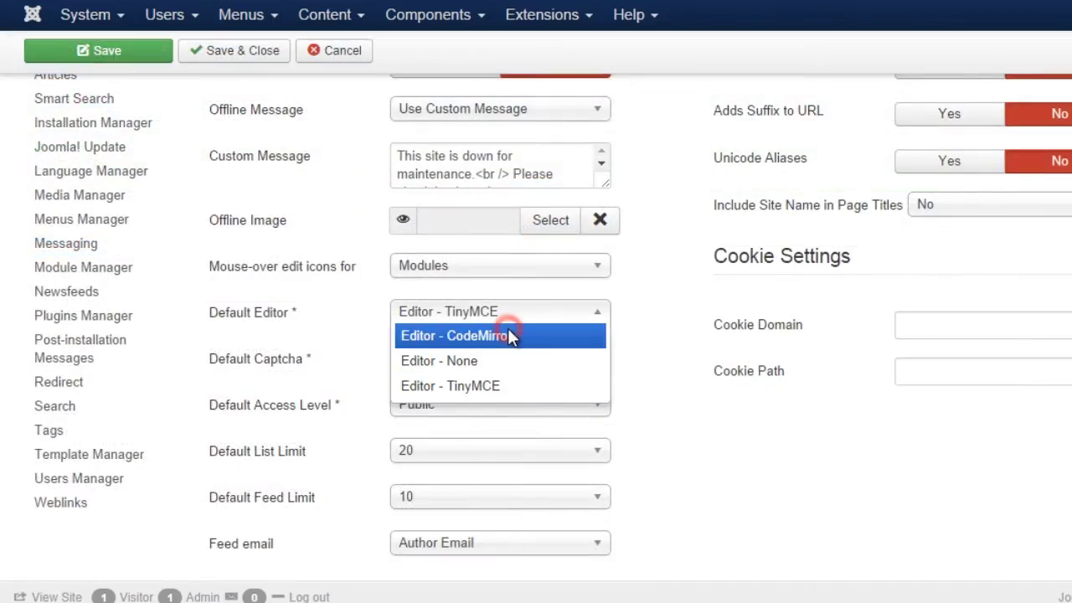
{"action": "left_click", "coordinate": [509, 335]}
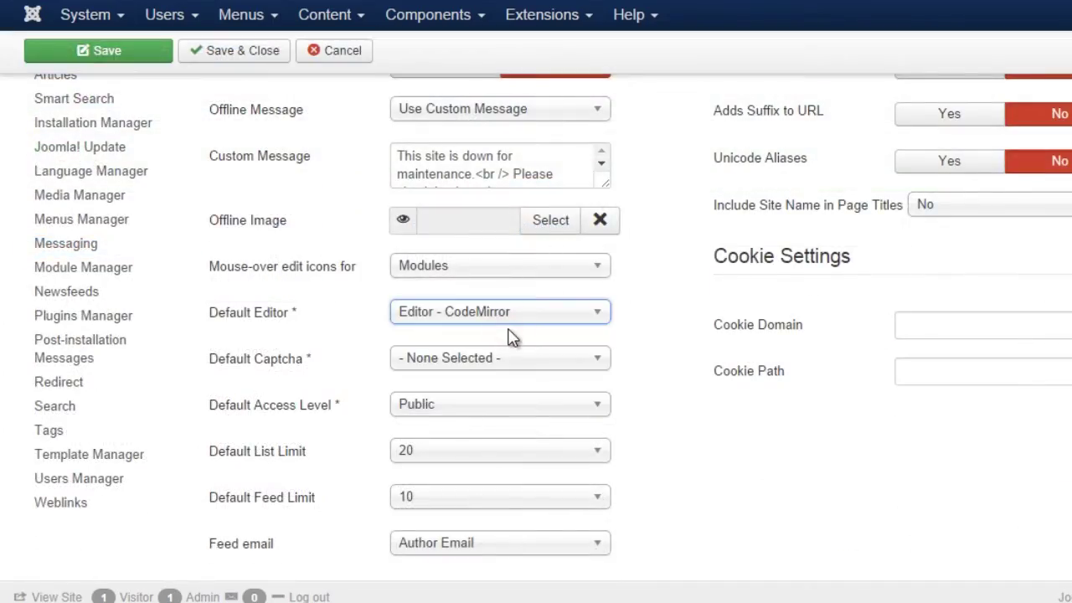
{"action": "left_click", "coordinate": [130, 52]}
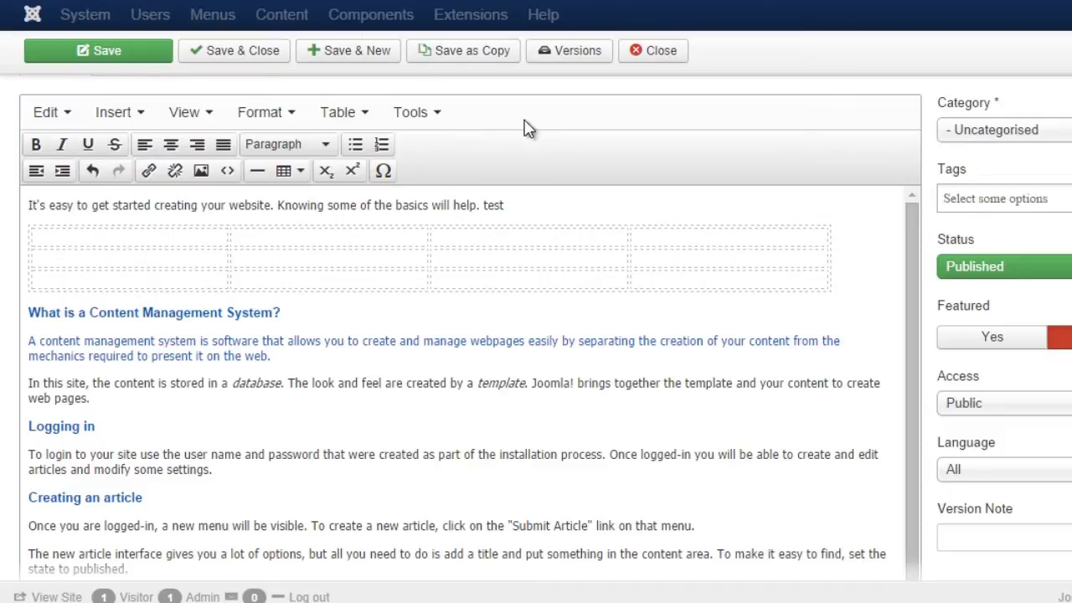
Reload the article editor page so it opens in CodeMirror
{"action": "right_click", "coordinate": [535, 114]}
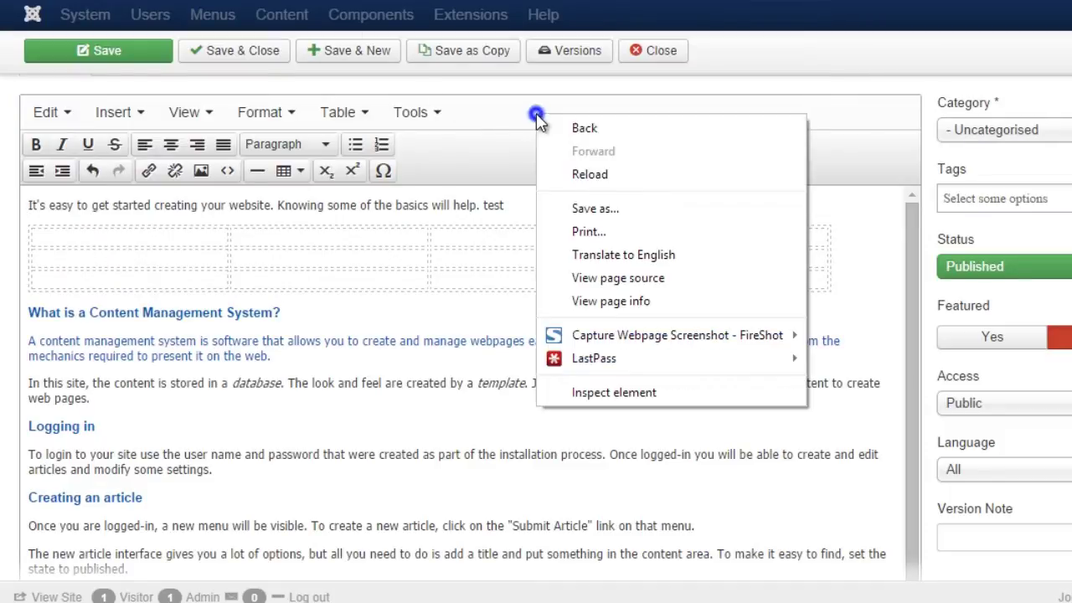
{"action": "left_click", "coordinate": [578, 176]}
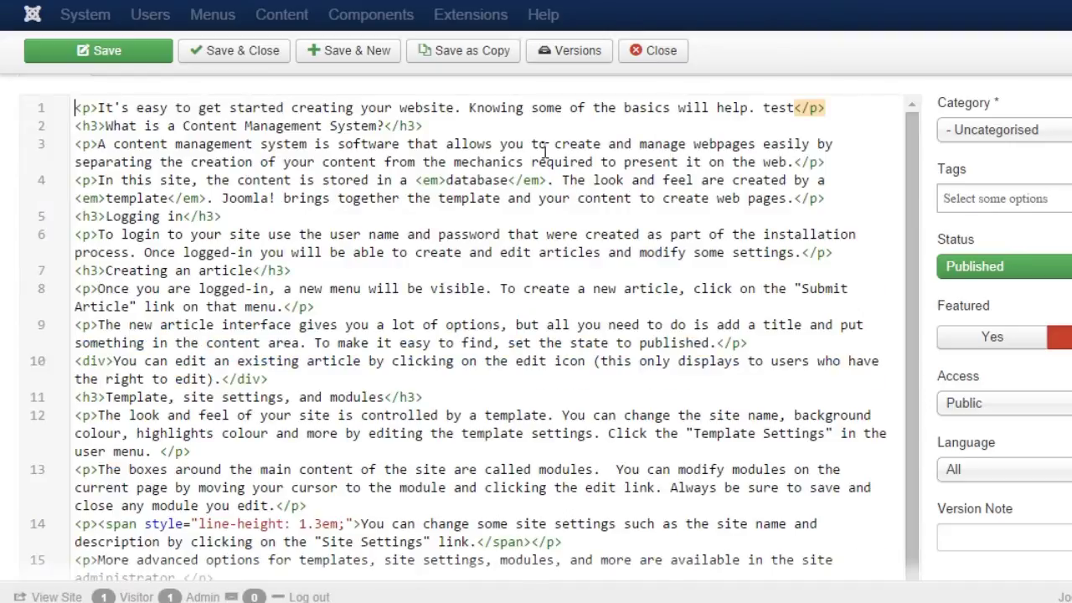
{"action": "left_click", "coordinate": [815, 111]}
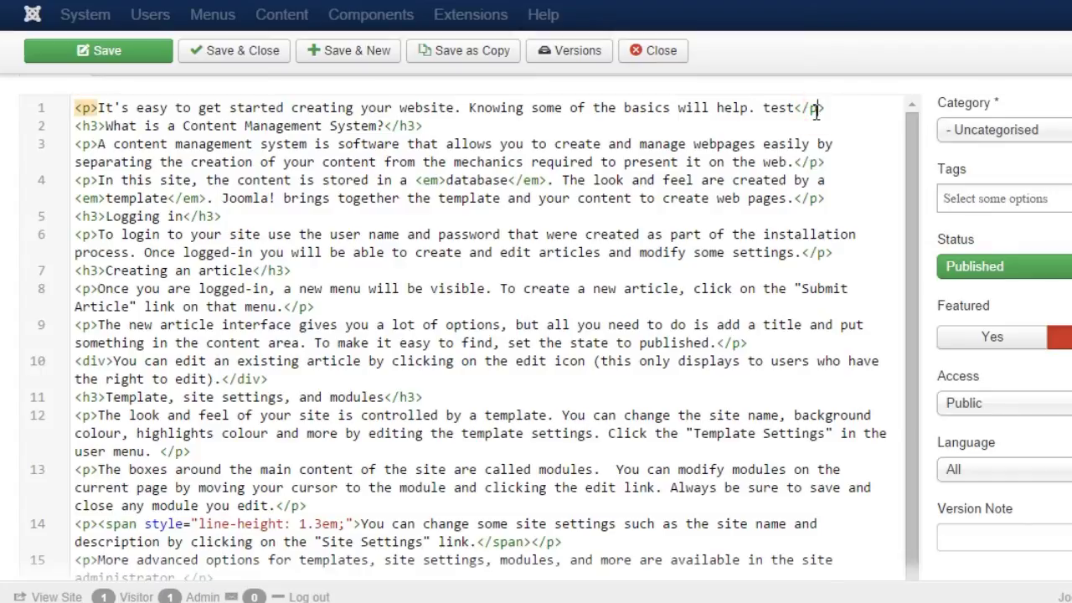
Add the t3_support.jpg img tag with alt 't3 support' below the heading and save
{"action": "left_click", "coordinate": [553, 132]}
{"action": "key", "text": "Return"}
{"action": "type", "text": "<img src=\"http://joomlart.s3.amazonaws.com/images/blog/2014/sep/t3_support.jpg\""}
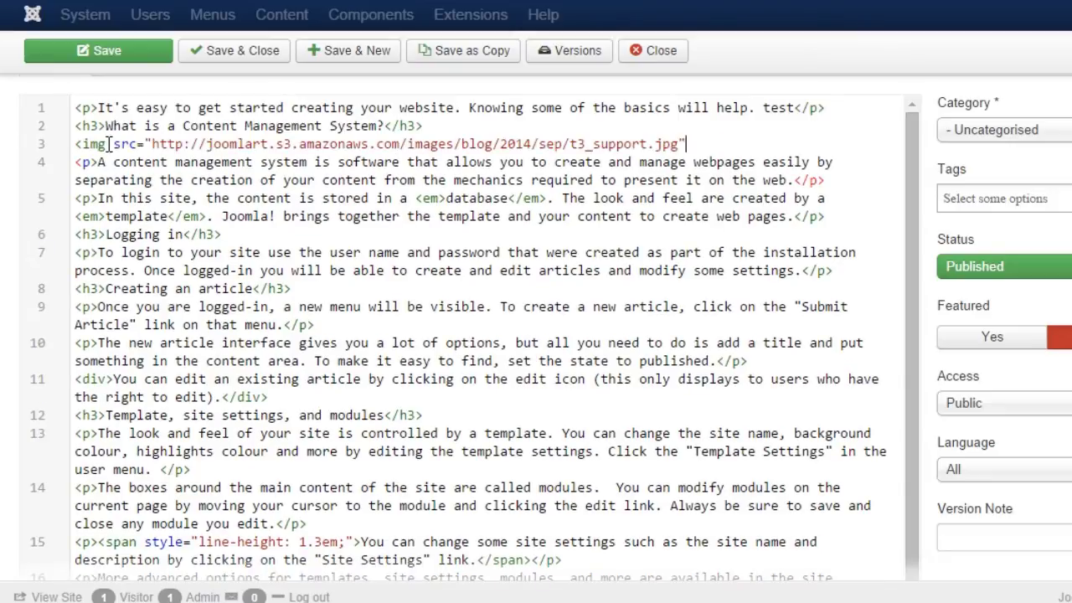
{"action": "type", "text": " alt=\"\"t3 support\">"}
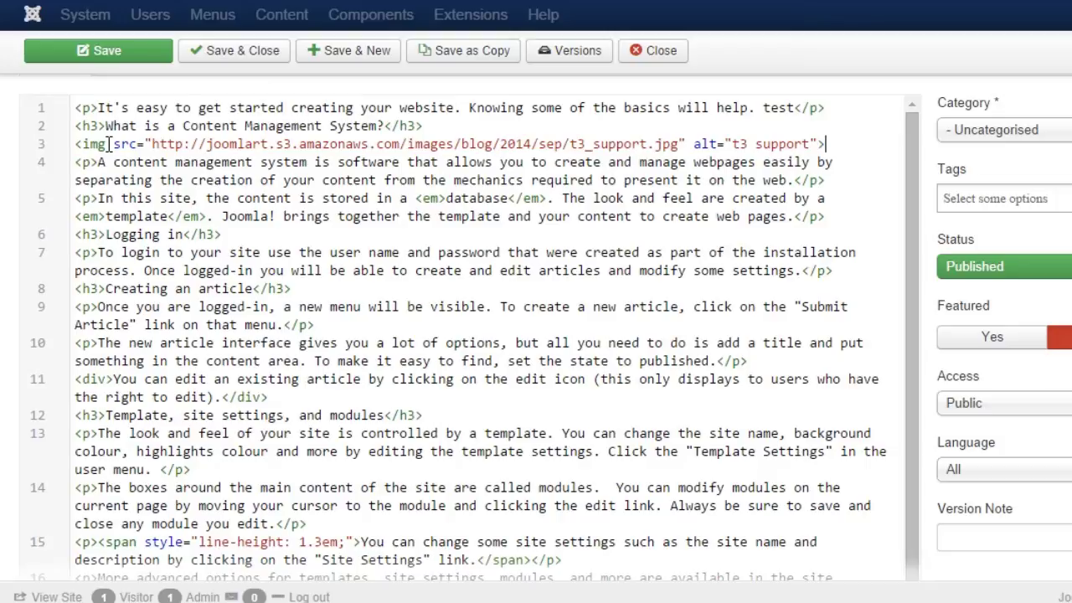
{"action": "left_click", "coordinate": [99, 57]}
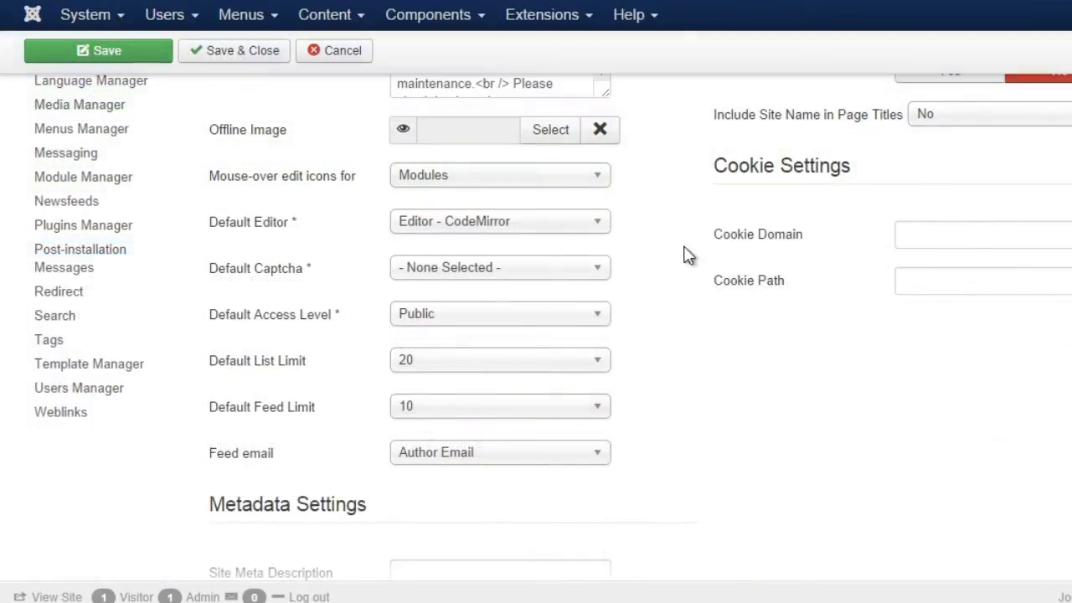
Set Default Editor to Editor - None and save the Global Configuration
{"action": "left_click", "coordinate": [540, 223]}
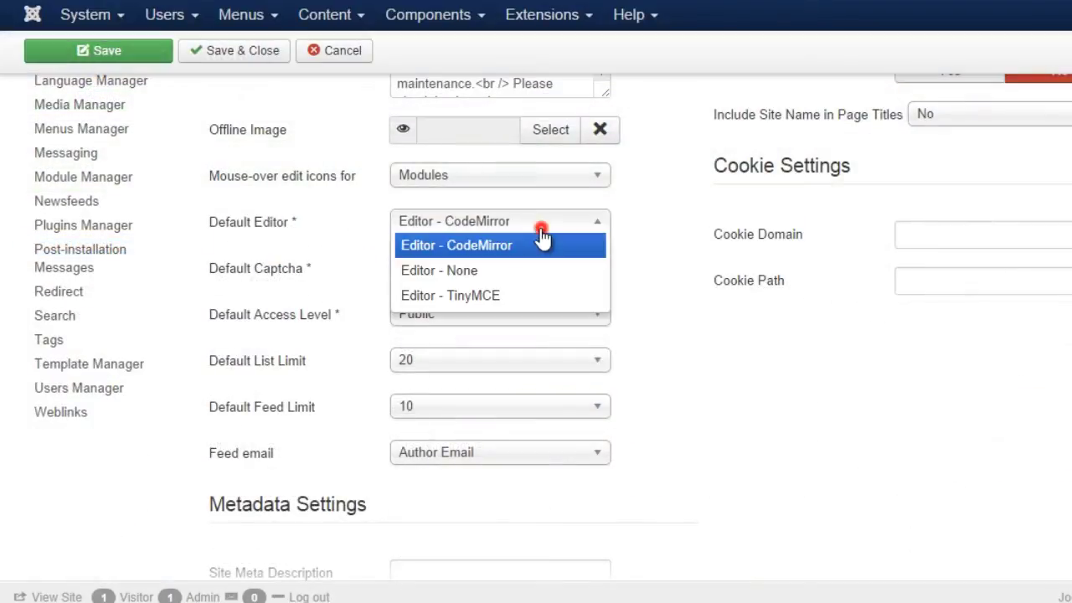
{"action": "left_click", "coordinate": [513, 273]}
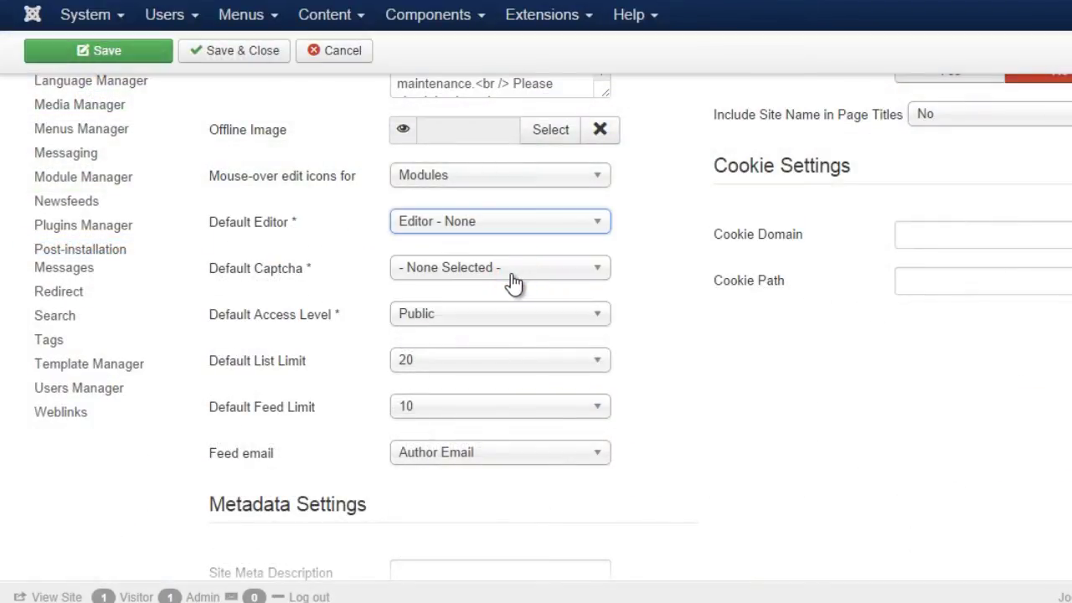
{"action": "left_click", "coordinate": [130, 56]}
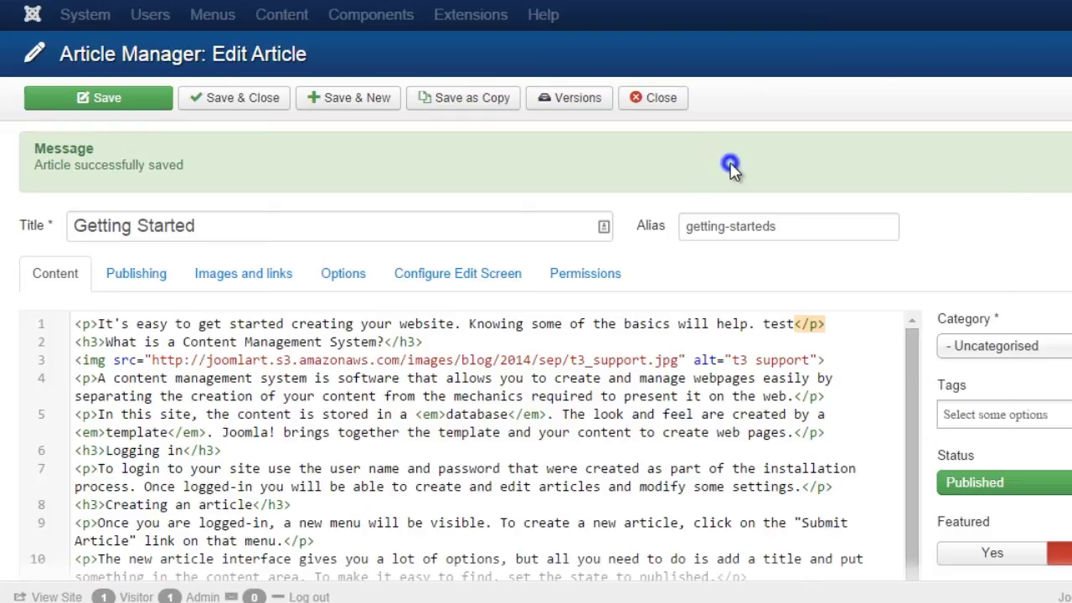
Reload the article editor so it shows plain HTML without an editor
{"action": "right_click", "coordinate": [729, 164]}
{"action": "left_click", "coordinate": [770, 218]}
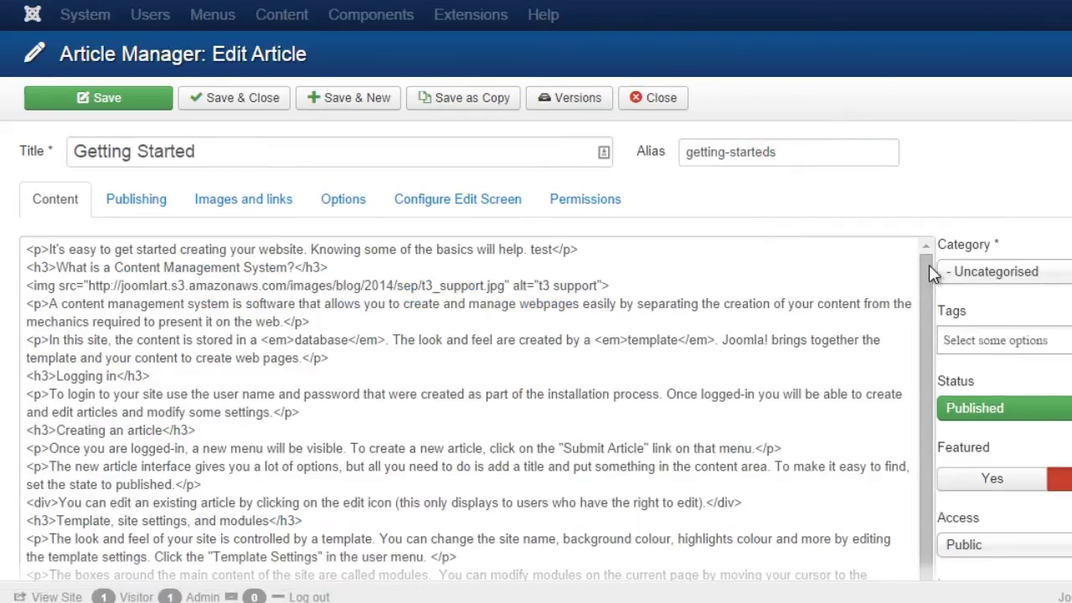
{"action": "scroll", "coordinate": [536, 335], "scroll_direction": "down", "scroll_amount": 2}
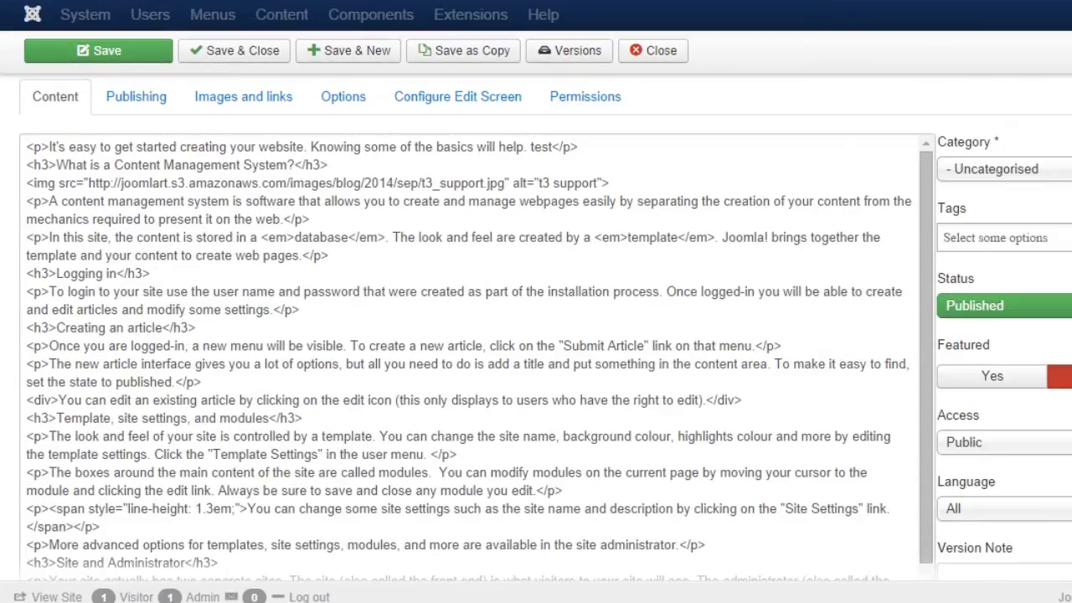
Paste the <p>JoomlArt…</p> paragraph after the 'web pages.</p>' line and save the article
{"action": "left_click", "coordinate": [338, 255]}
{"action": "key", "text": "Return"}
{"action": "type", "text": "<p></p>"}
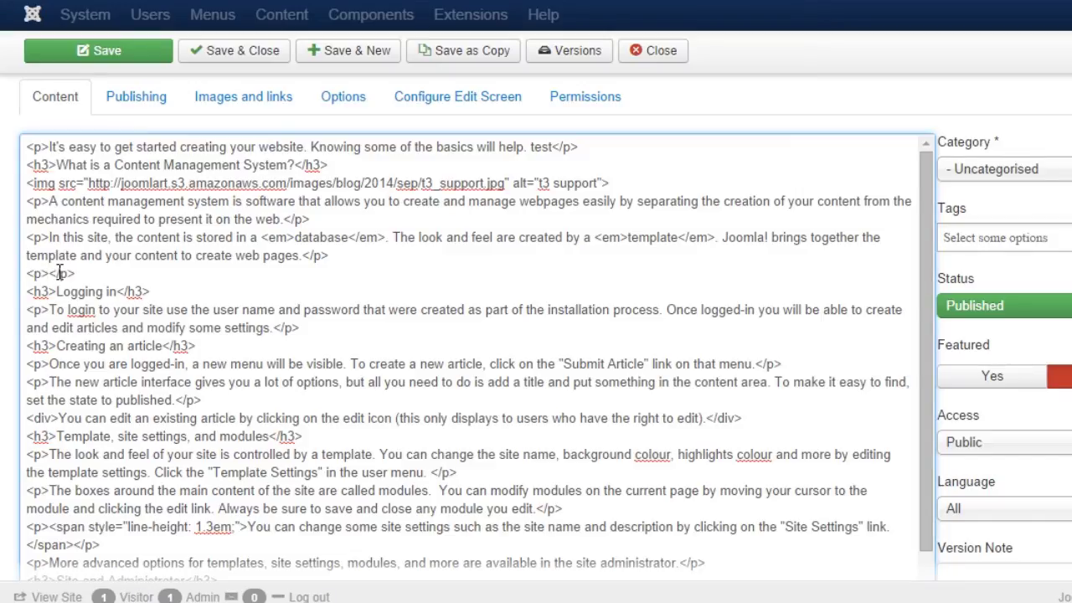
{"action": "type", "text": "JoomlArt has released September responsive Joomla template for Portfolio JA Jason. This template - JA Jason - is the first JA template featured Hikashop eCommerce solution with a tagline ‘Home is where your work is!’. Let find out why we say this!"}
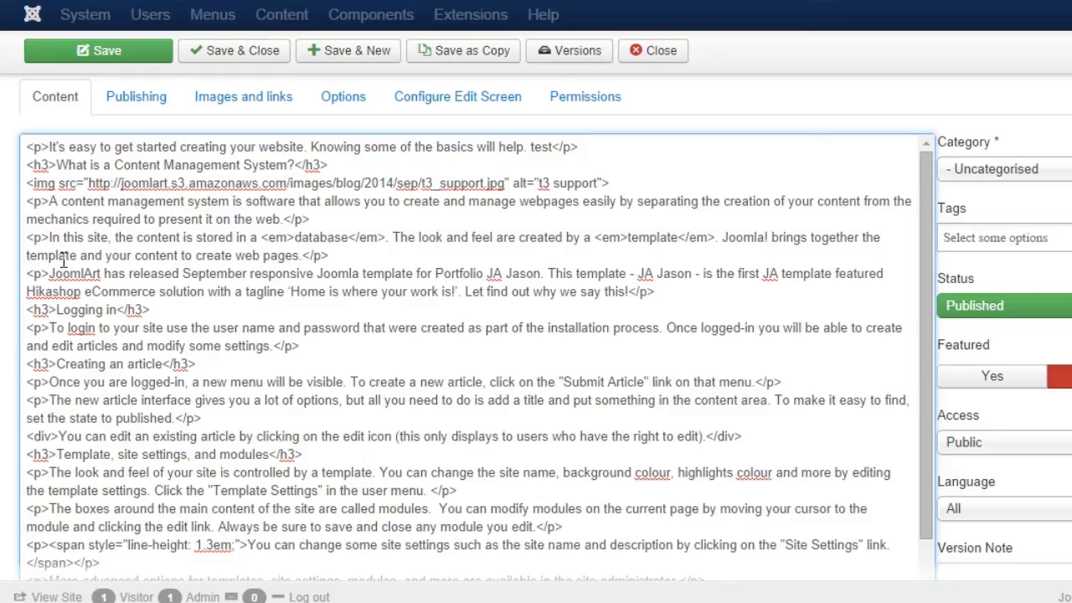
{"action": "left_click", "coordinate": [108, 52]}
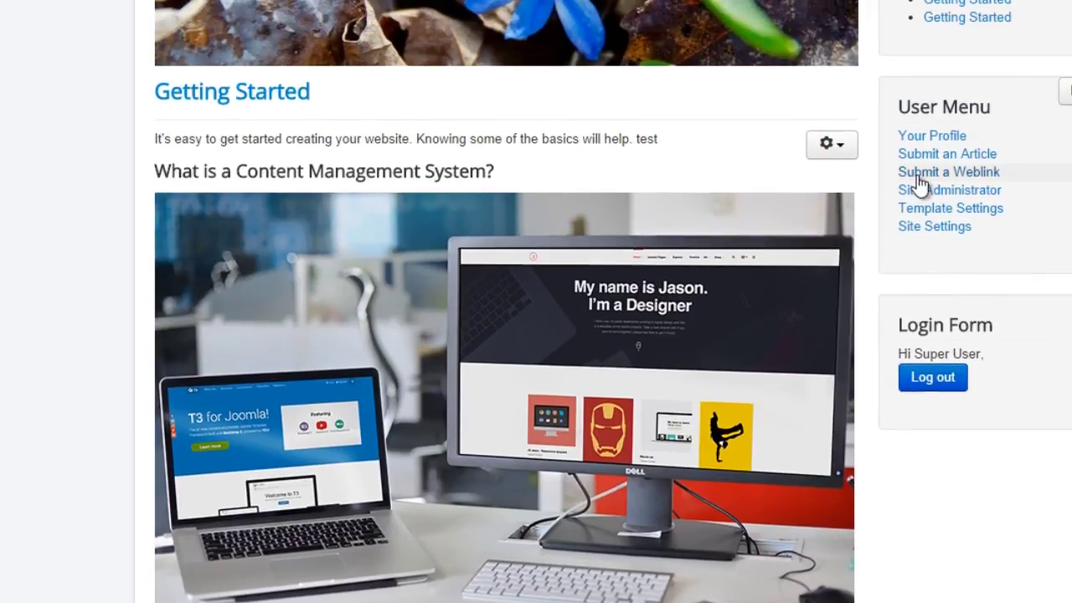
Open the Getting Started article's front-end Edit form via the gear icon and focus its raw HTML
{"action": "left_click", "coordinate": [831, 149]}
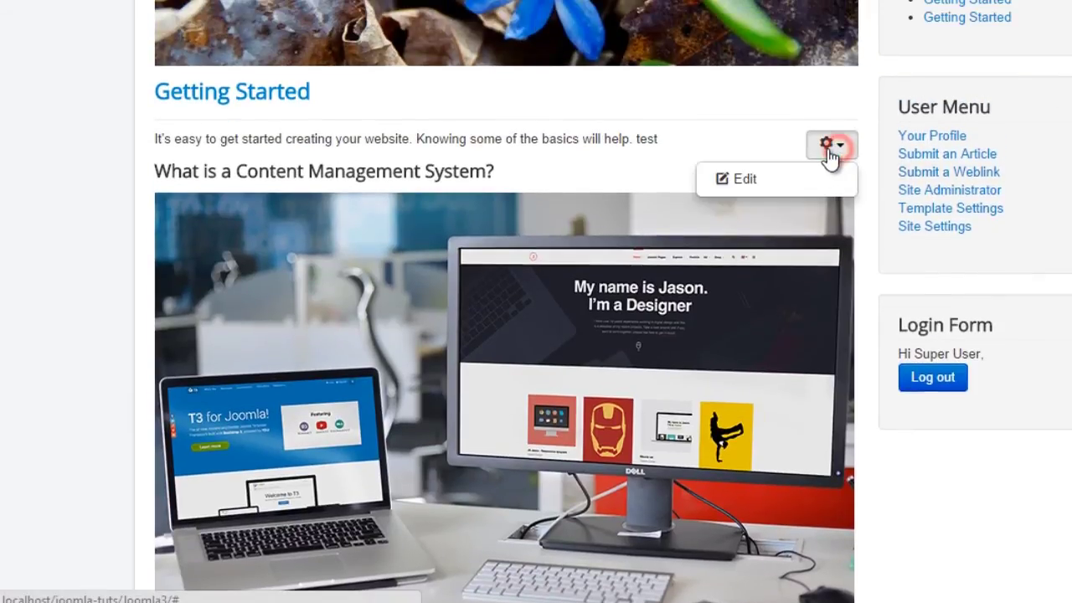
{"action": "left_click", "coordinate": [787, 182]}
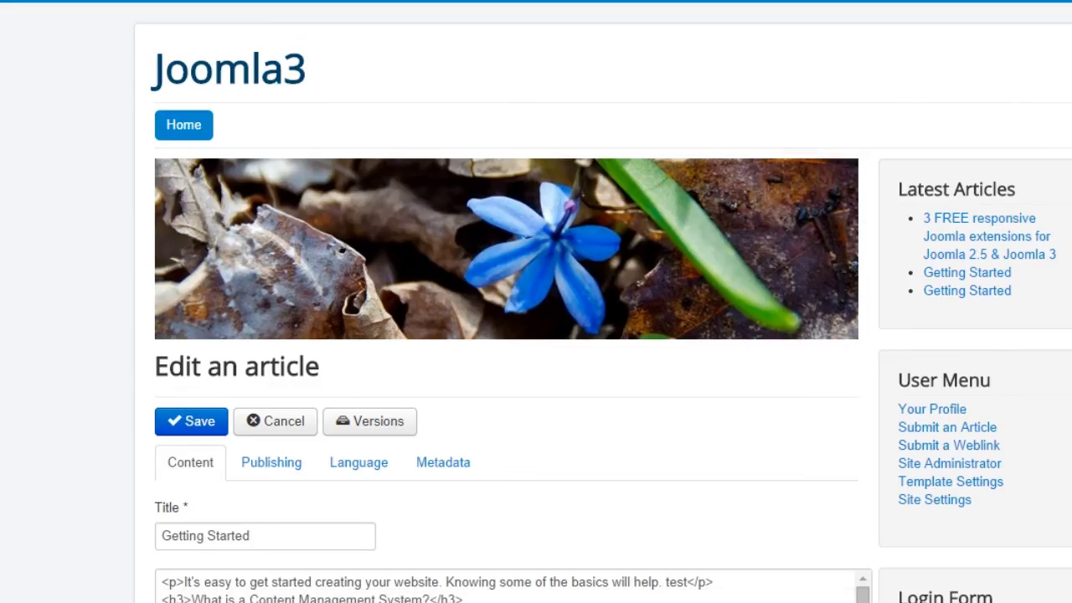
{"action": "scroll", "coordinate": [536, 301], "scroll_direction": "down", "scroll_amount": 1}
{"action": "scroll", "coordinate": [535, 301], "scroll_direction": "down", "scroll_amount": 2}
{"action": "scroll", "coordinate": [536, 301], "scroll_direction": "down", "scroll_amount": 1}
{"action": "scroll", "coordinate": [536, 301], "scroll_direction": "down", "scroll_amount": 1}
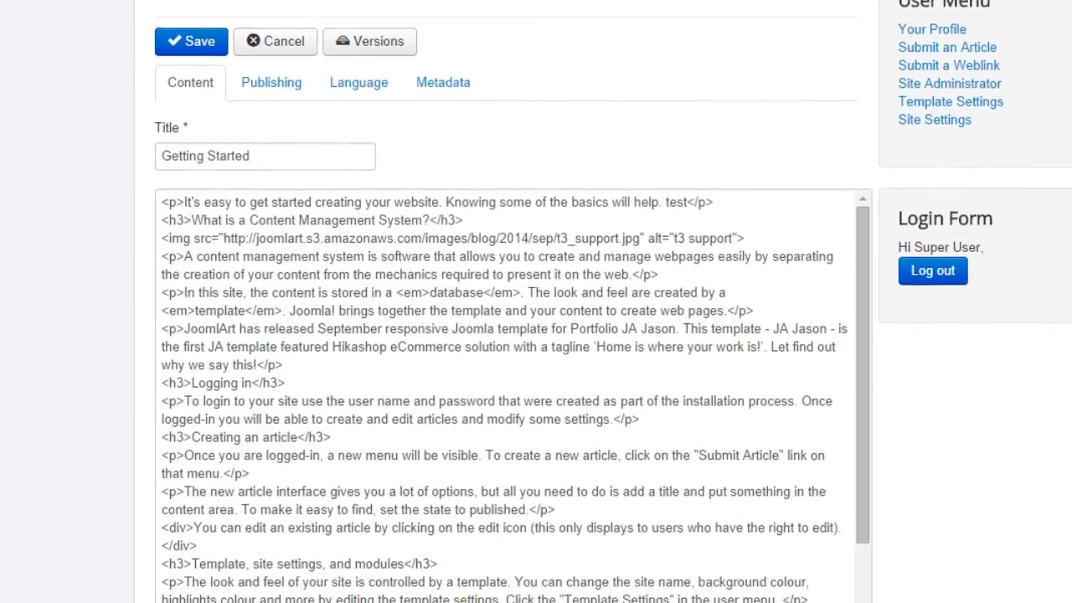
{"action": "left_click", "coordinate": [449, 288]}
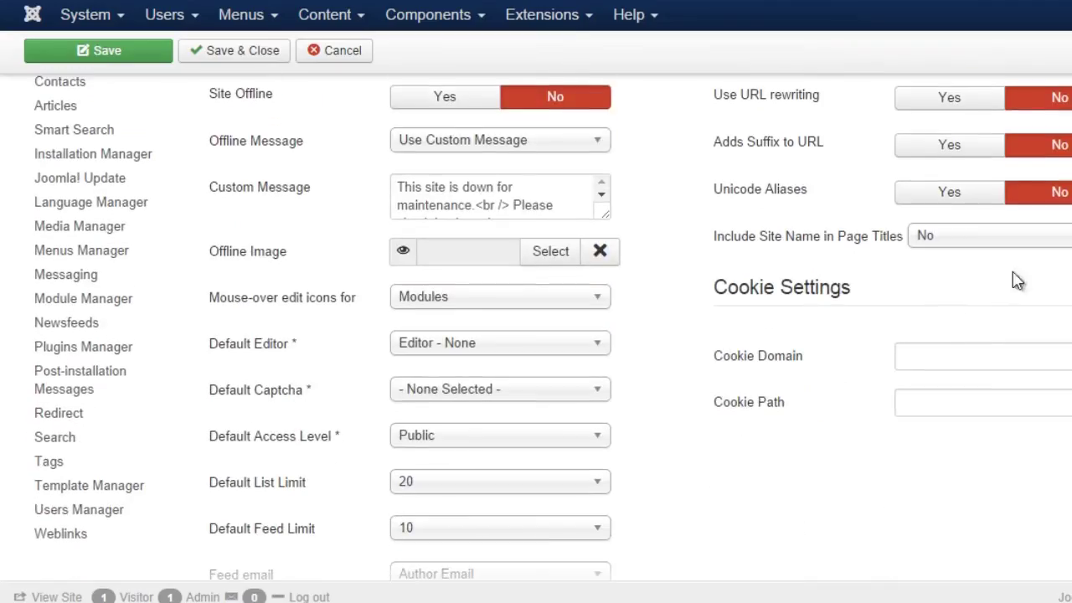
Choose Editor - TinyMCE as the default editor, then reload the front-end edit page
{"action": "left_click", "coordinate": [519, 352]}
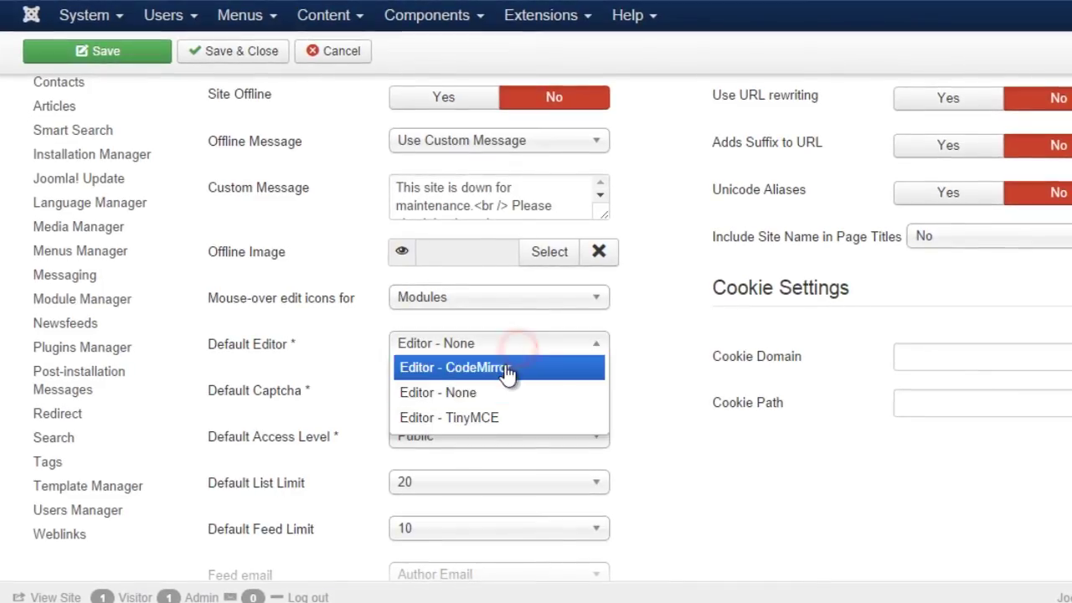
{"action": "left_click", "coordinate": [483, 420]}
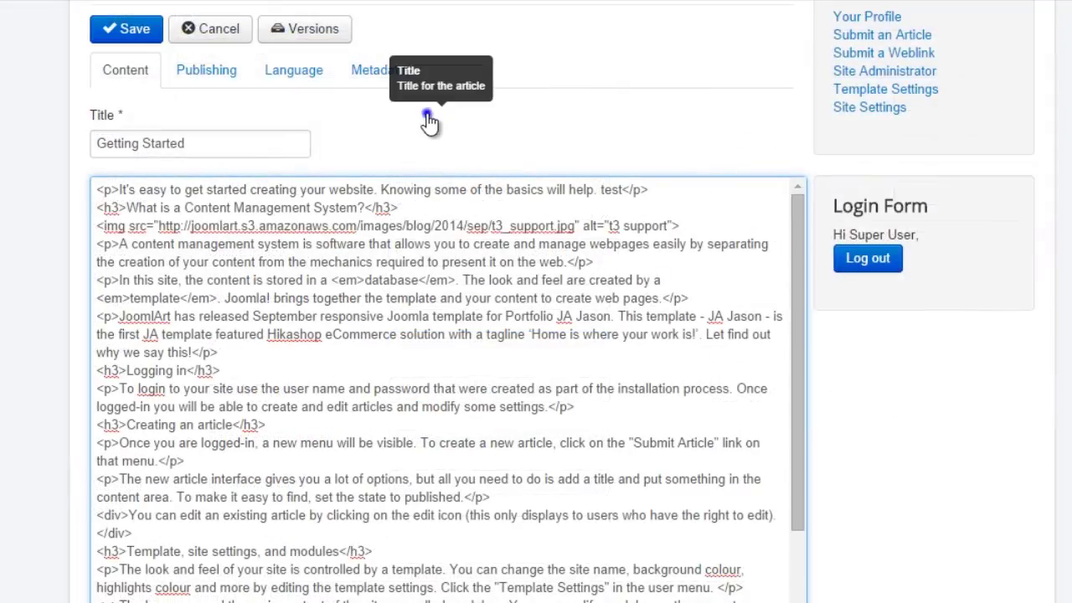
{"action": "right_click", "coordinate": [427, 112]}
{"action": "left_click", "coordinate": [471, 178]}
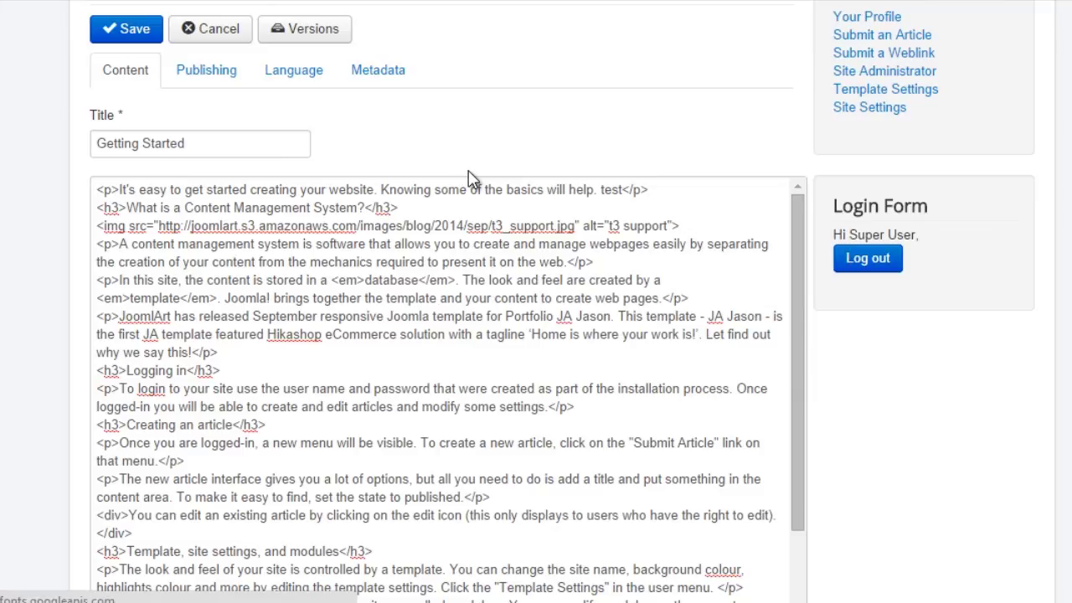